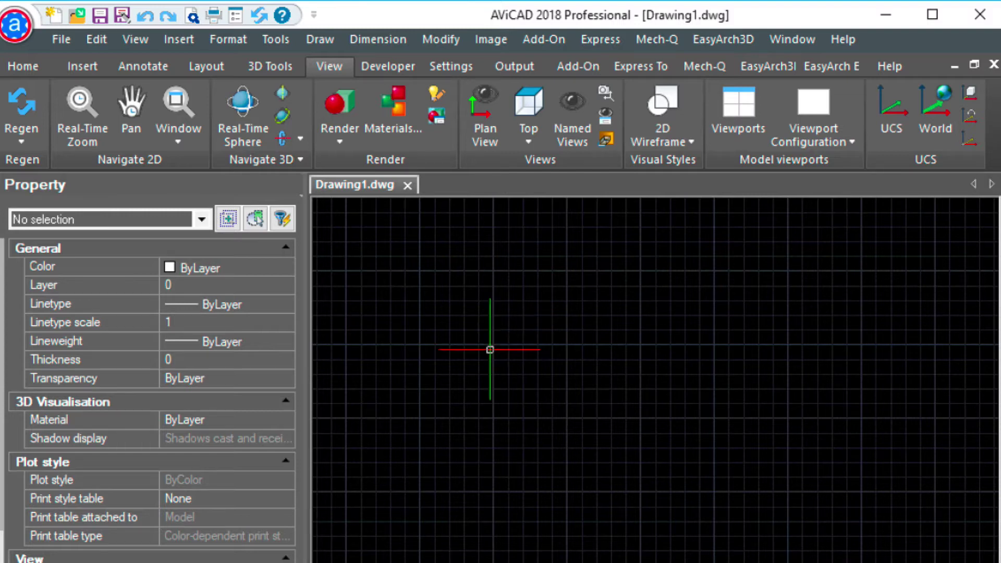
Draw a horizontal line in the Top view.
text(l)
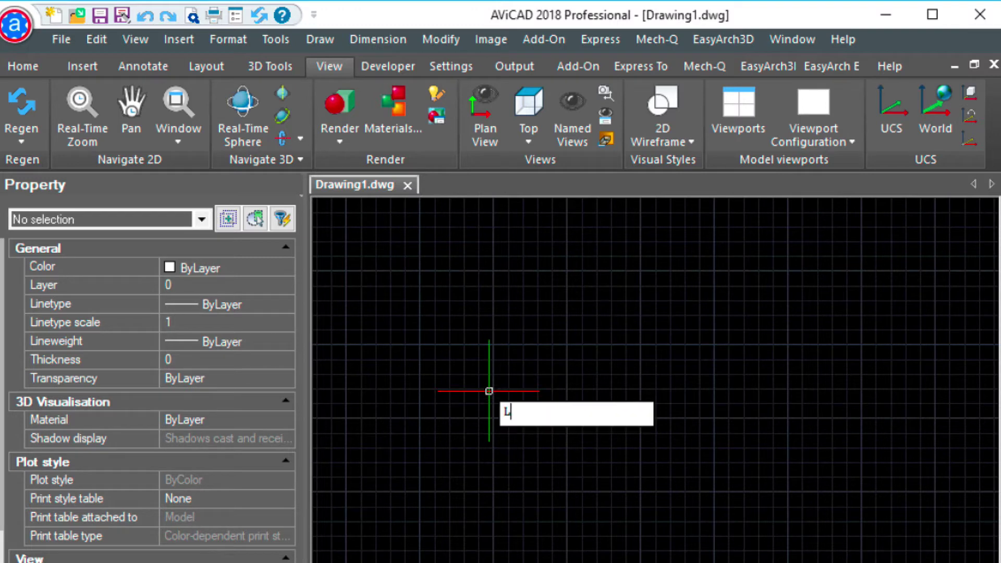
key(Return)
click(452, 416)
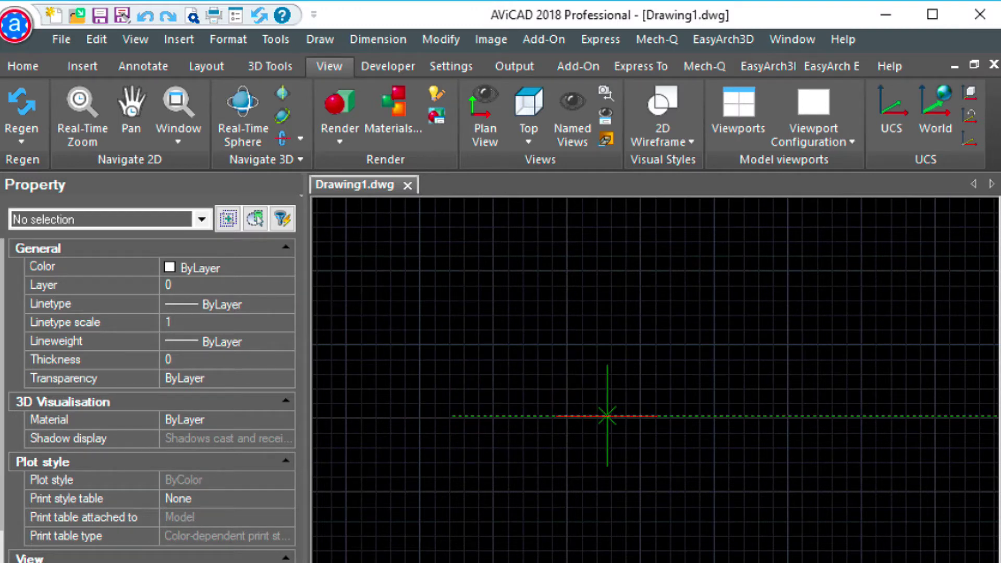
key(Return)
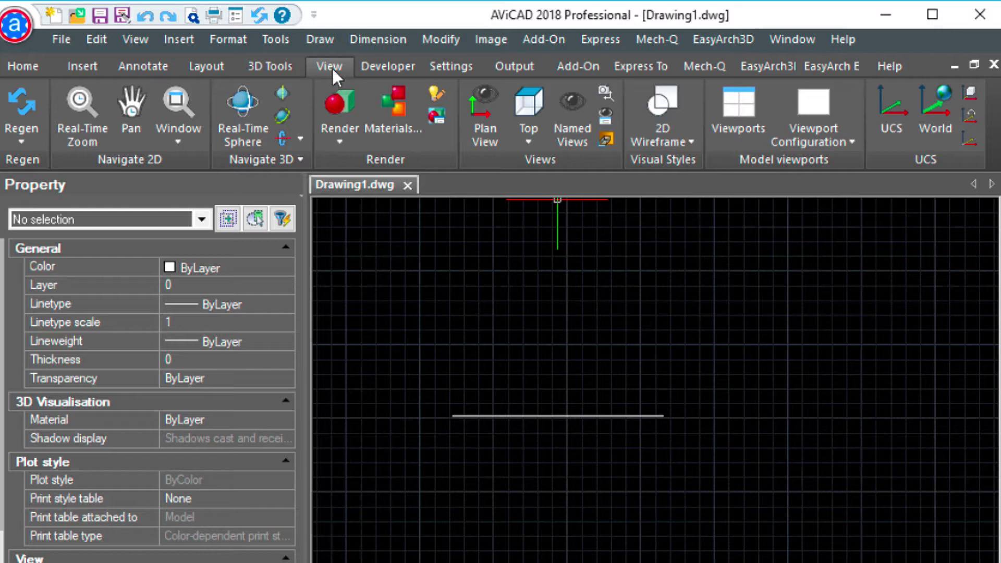
Switch to the Front view and make sure polar tracking is enabled with a 45-degree increment.
click(528, 140)
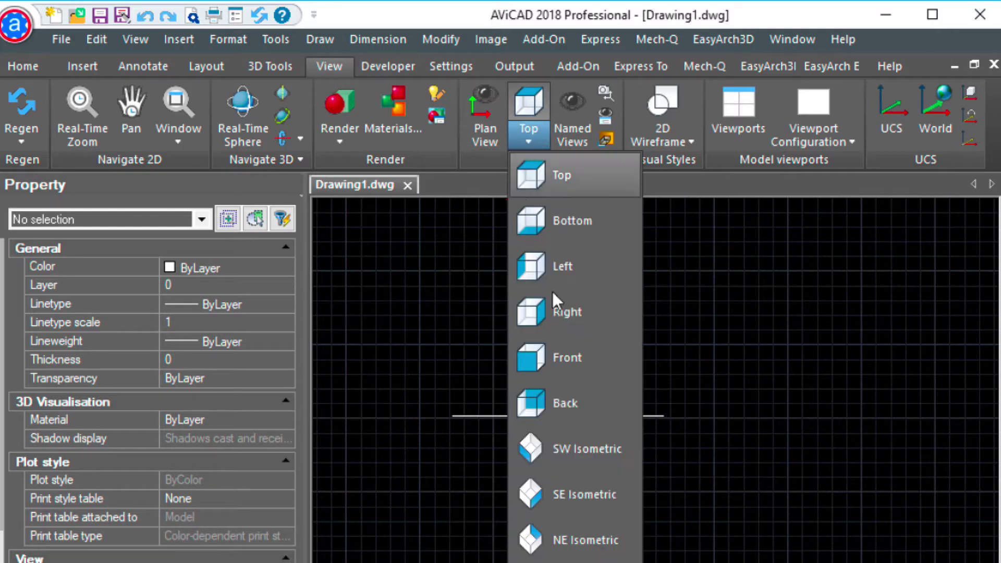
click(552, 357)
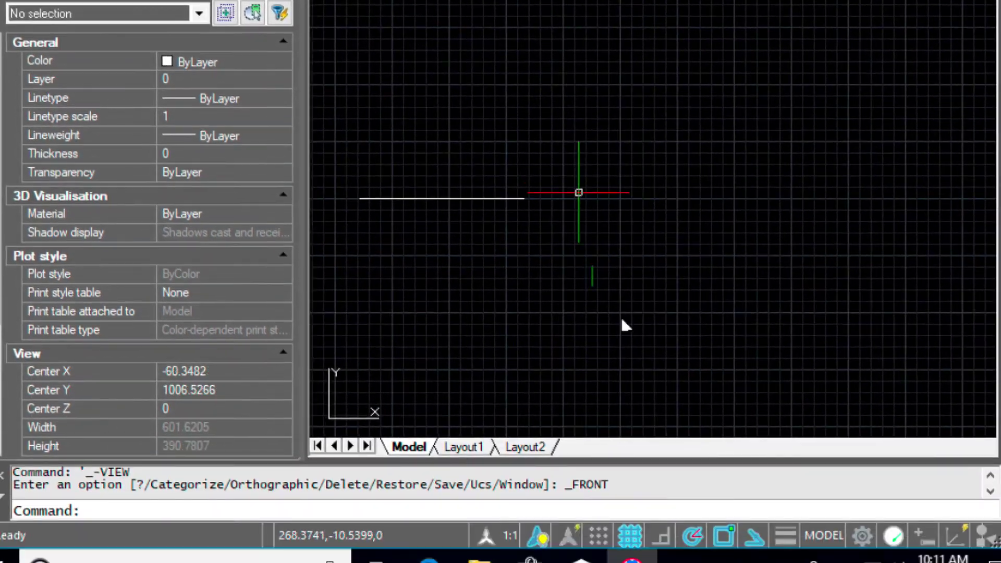
key(Escape)
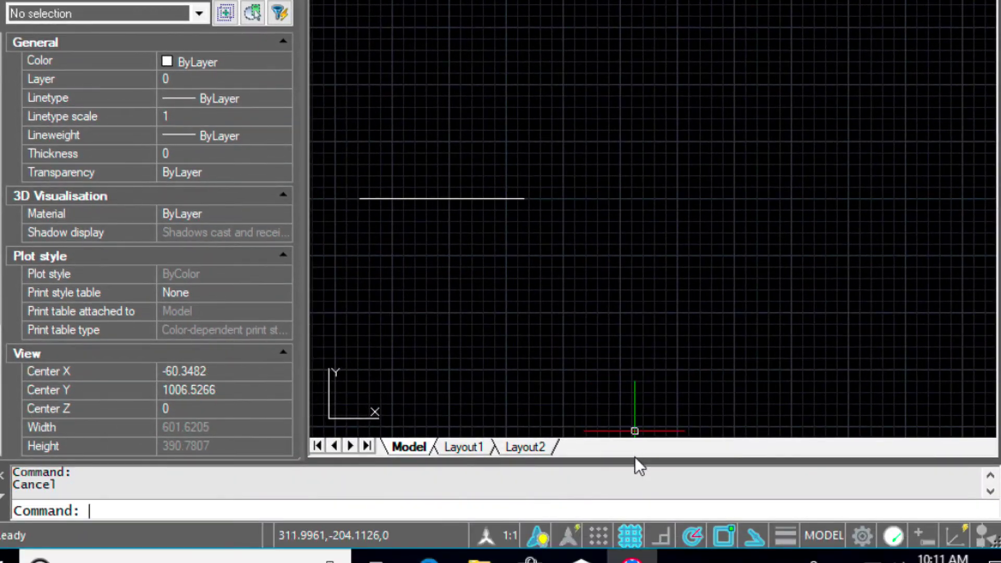
right_click(692, 537)
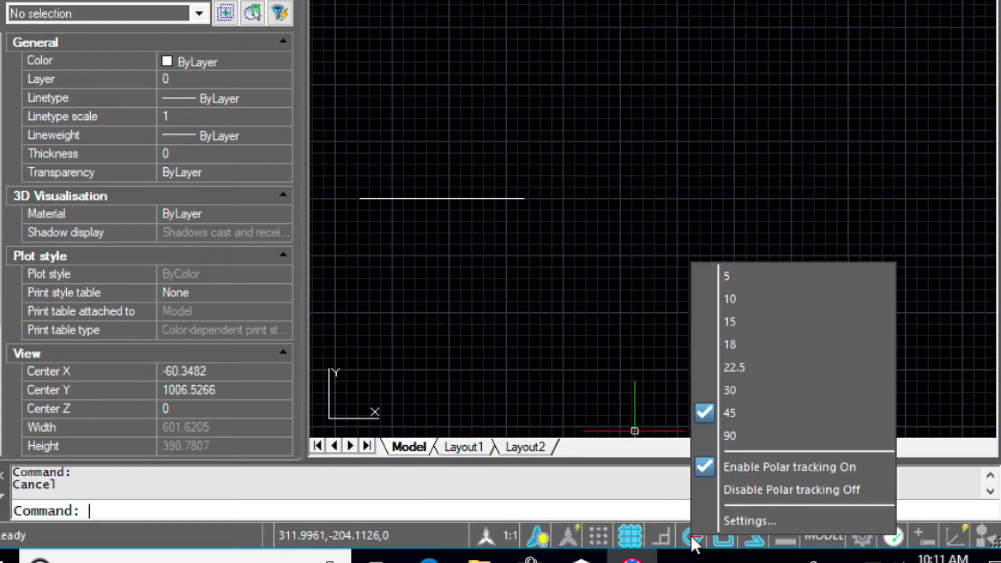
click(721, 472)
Draw a 45-degree rising line from the end of the horizontal line, followed by a second horizontal line at the upper level.
text(l)
key(Return)
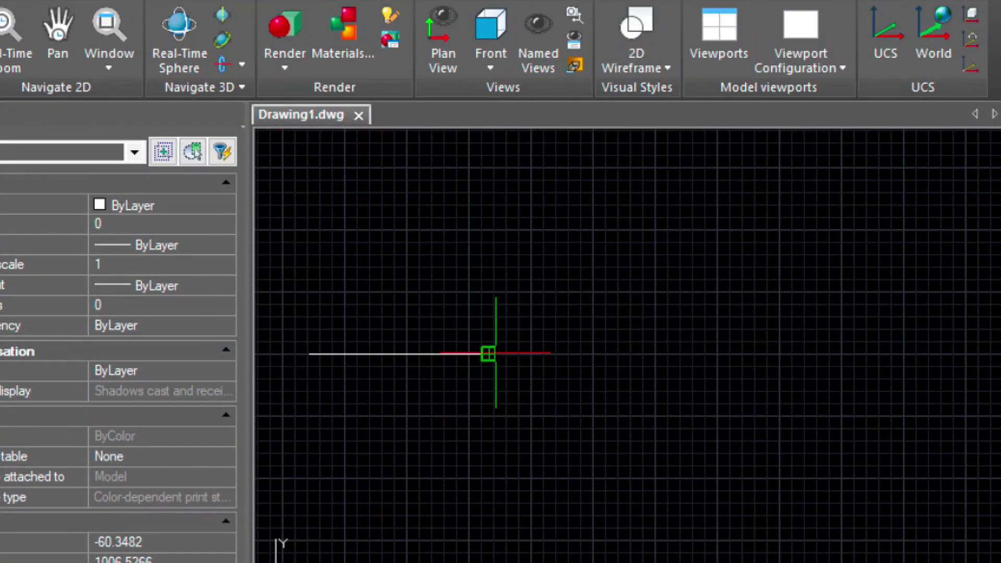
click(495, 353)
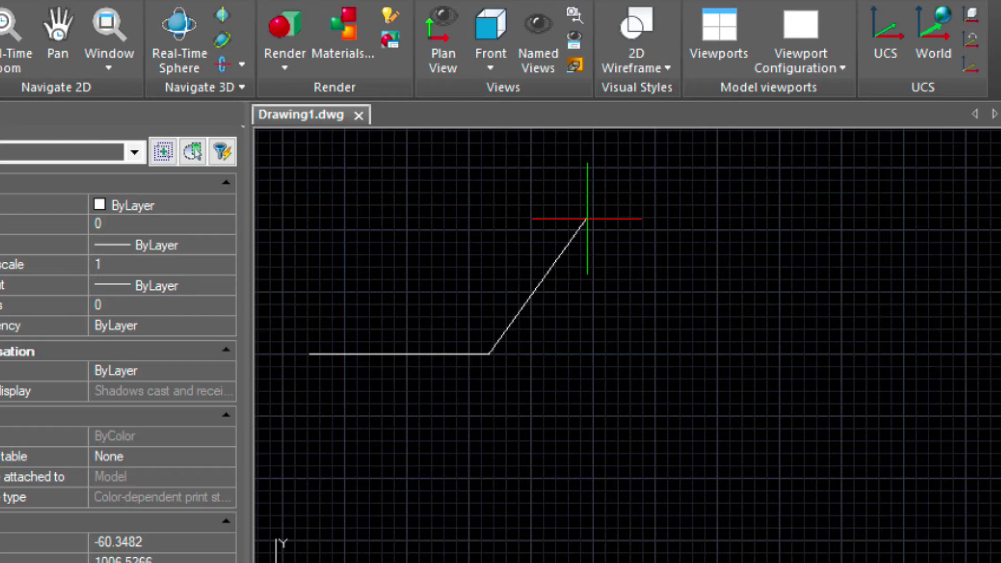
click(615, 228)
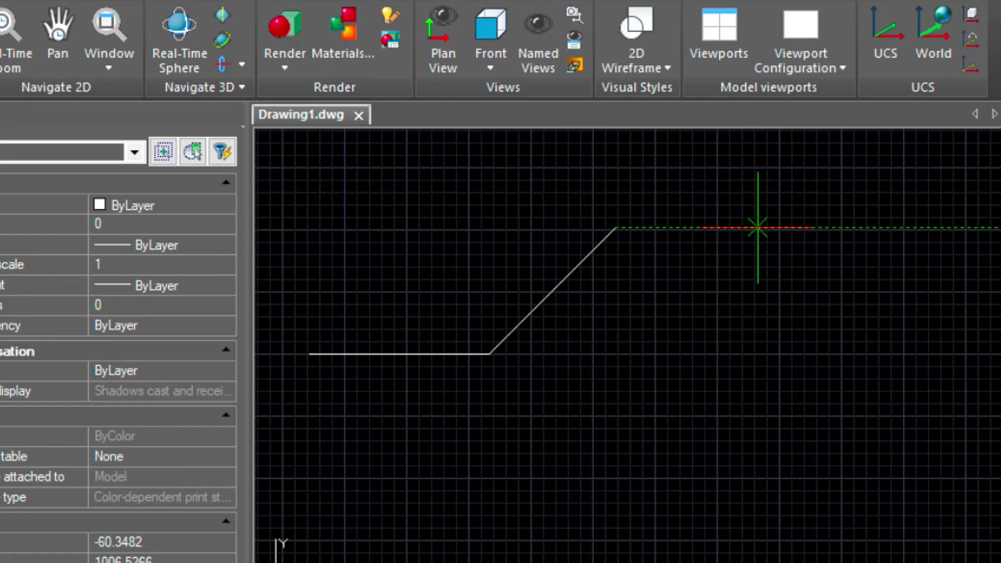
key(Return)
key(Return)
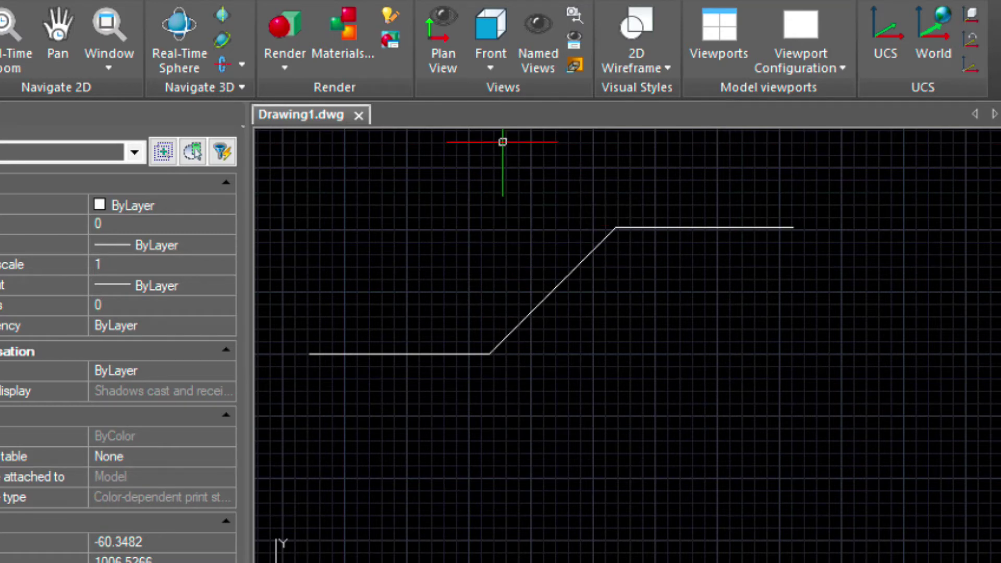
Examine the connected lines in the Top view and in the SW Isometric view.
click(494, 63)
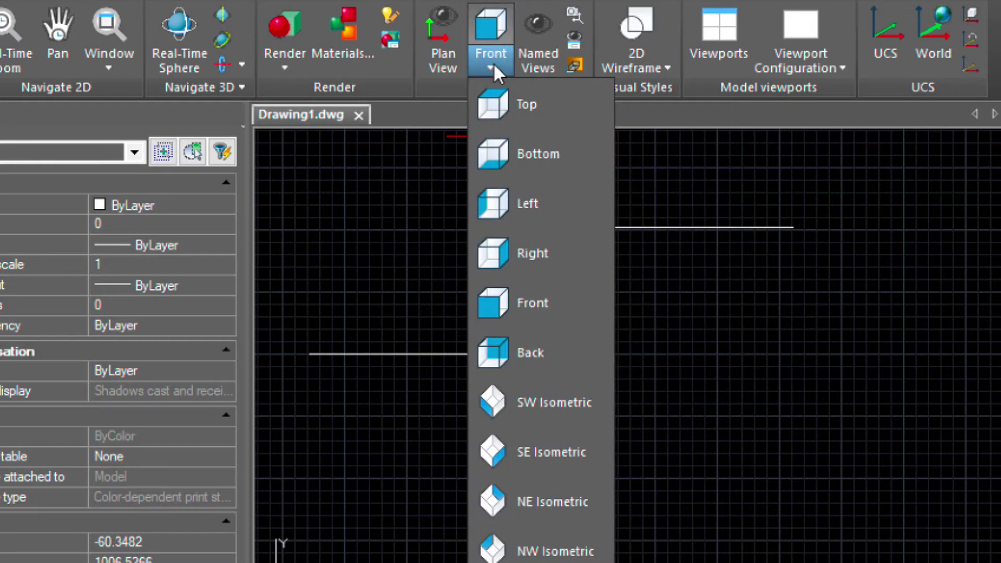
click(508, 104)
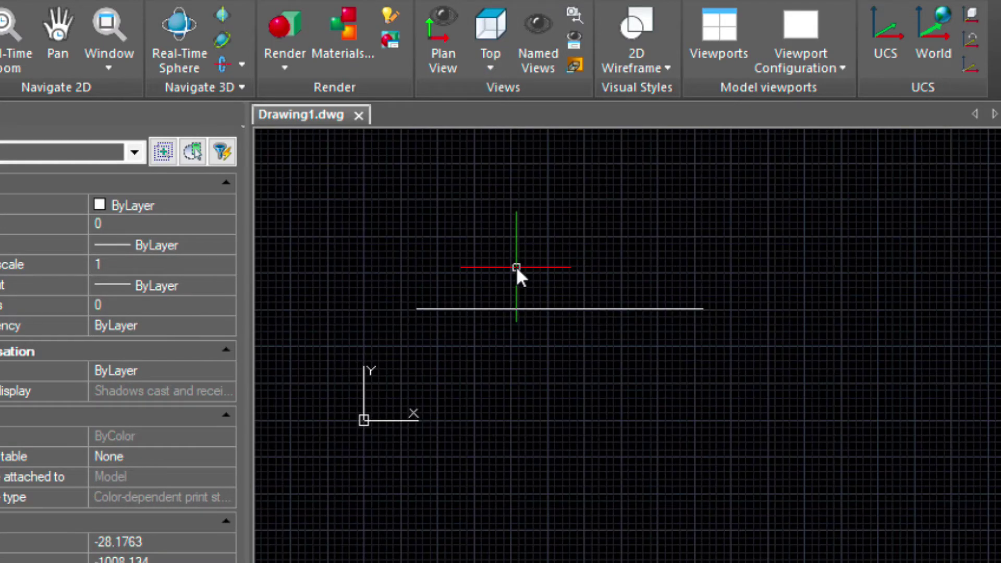
scroll(515, 266, up, 2)
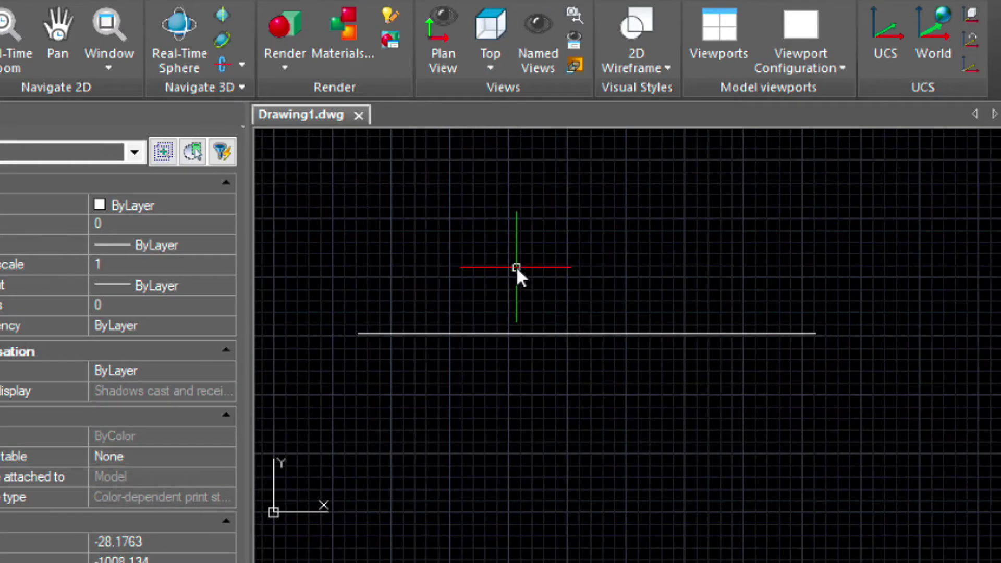
click(443, 334)
key(Escape)
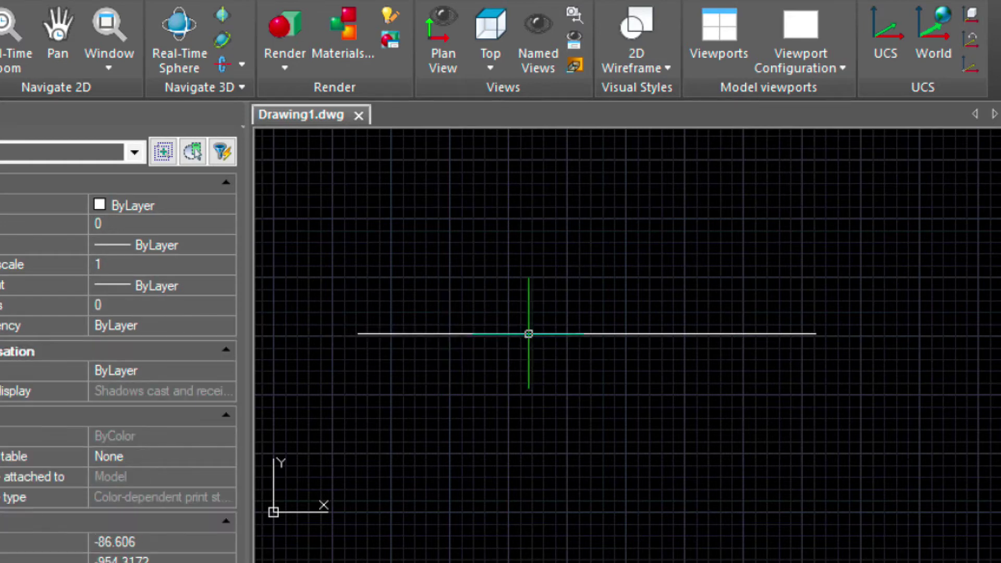
click(558, 334)
key(Escape)
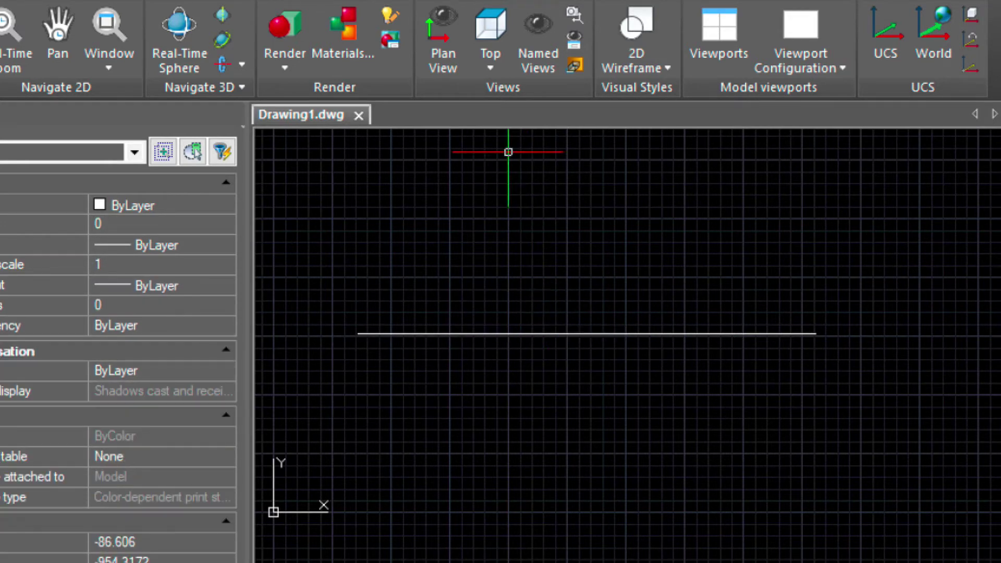
click(491, 70)
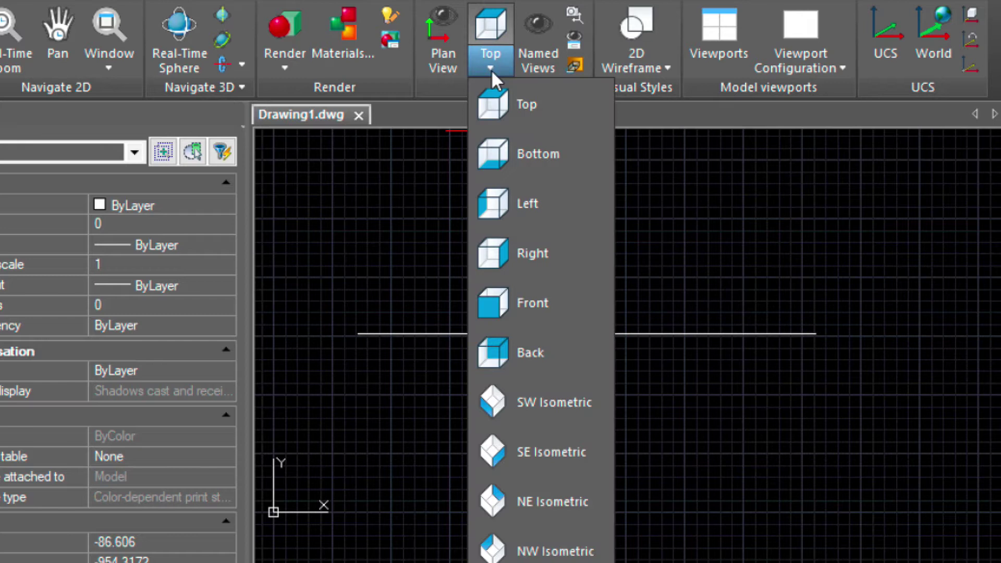
click(535, 396)
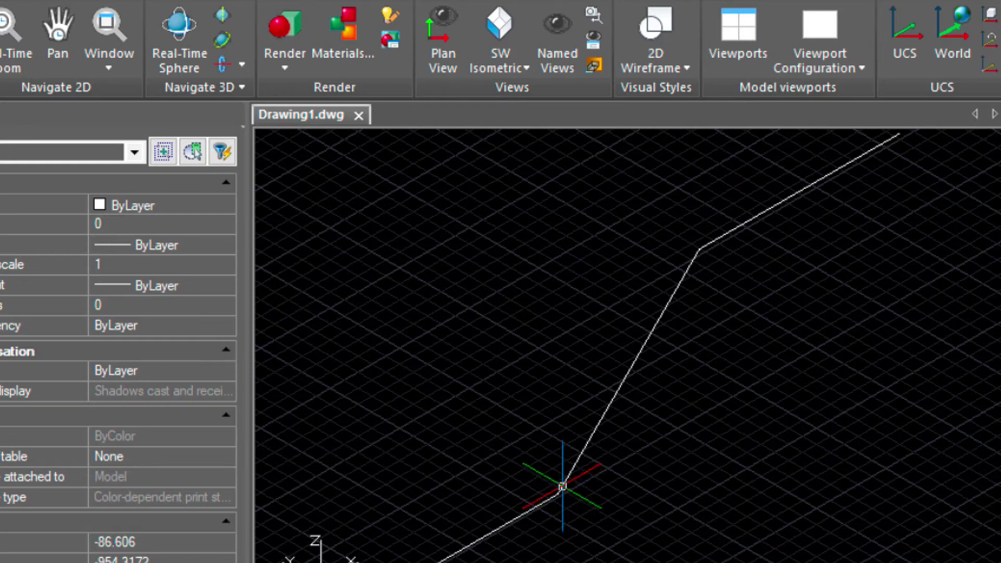
In the Front view, draw a short 45-degree line from the lower bend partway along the sloped line.
click(501, 67)
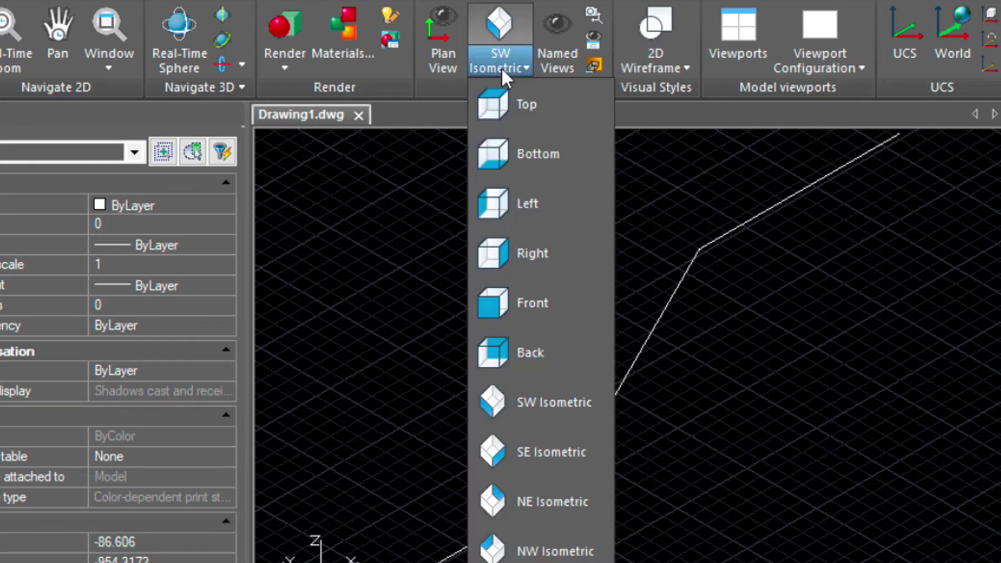
click(541, 301)
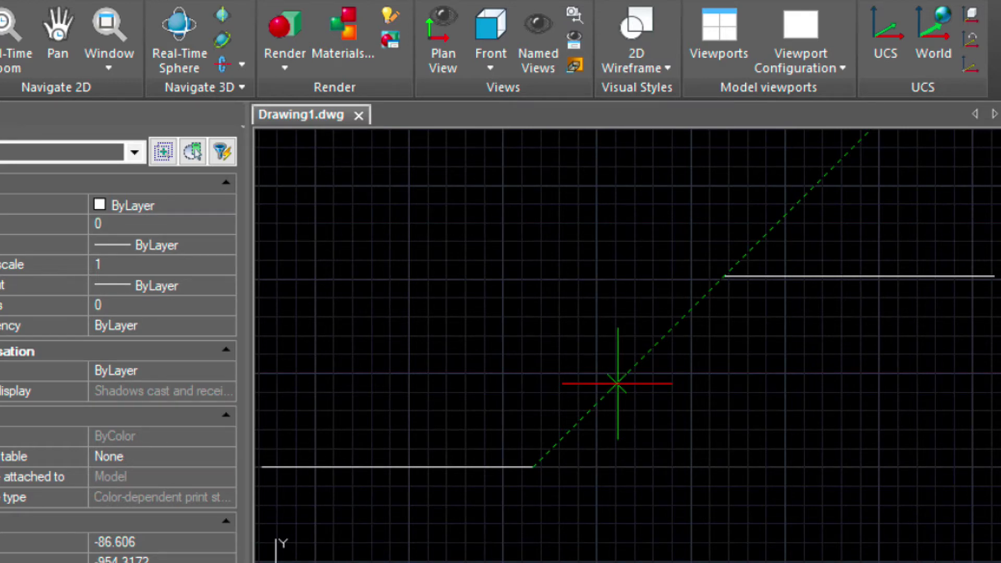
click(597, 404)
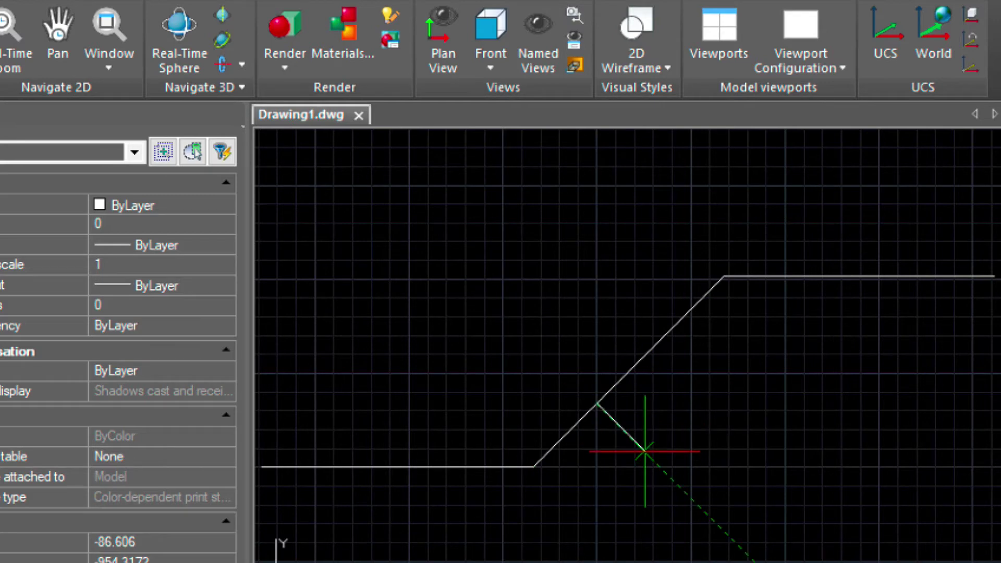
key(Escape)
Erase the full-length sloped line, keeping the short 45-degree segment.
click(618, 386)
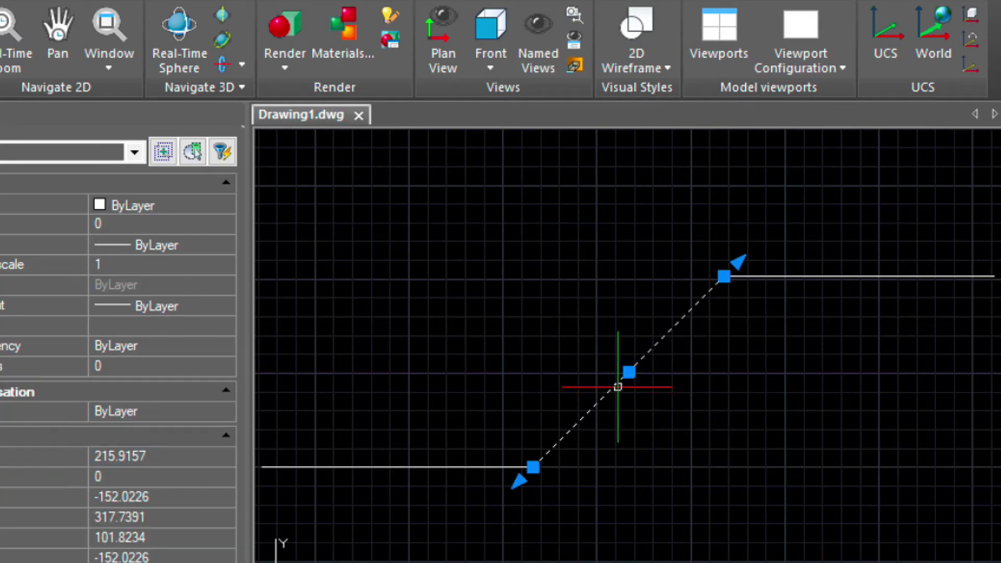
text(e)
key(Return)
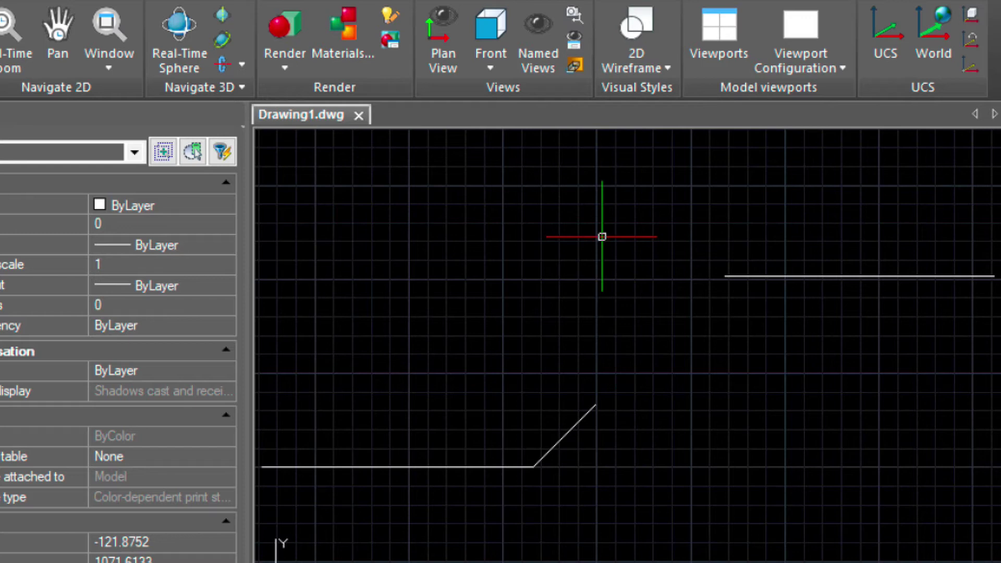
In the SW Isometric view, choose a 6-inch 3D carbon steel gate valve with a centre insertion point from the Mech-Q pipe fittings, without a preceding flange.
click(491, 68)
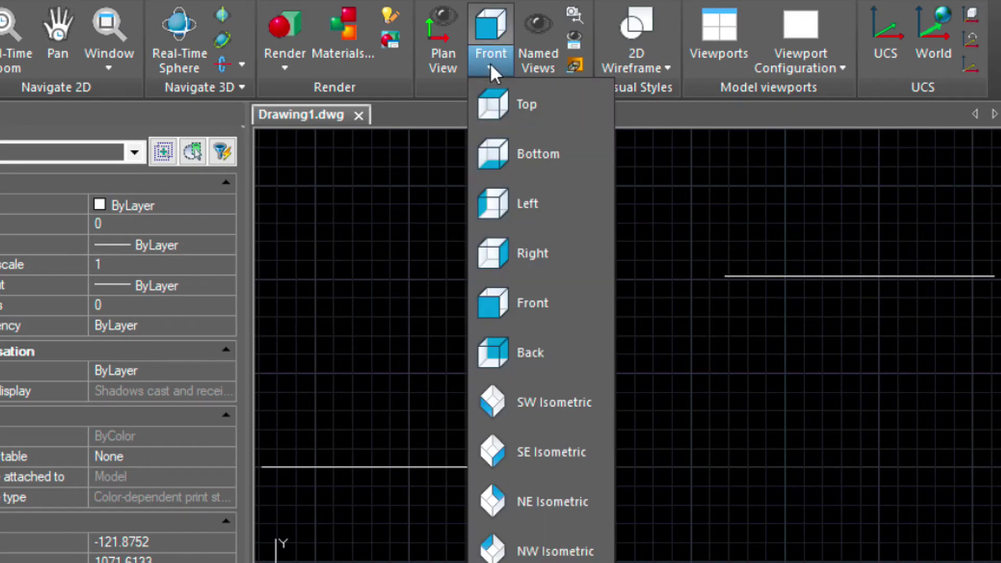
click(563, 403)
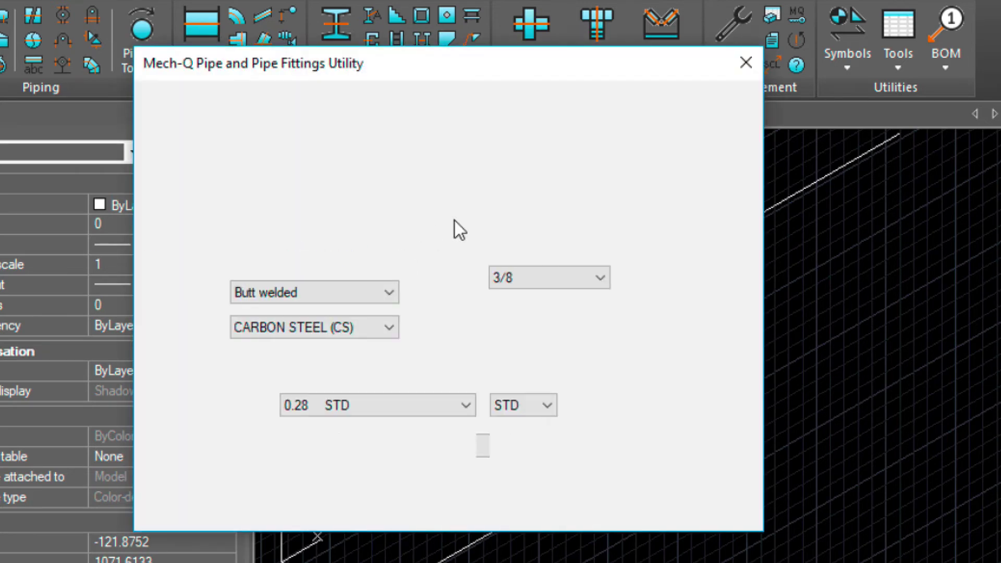
click(702, 195)
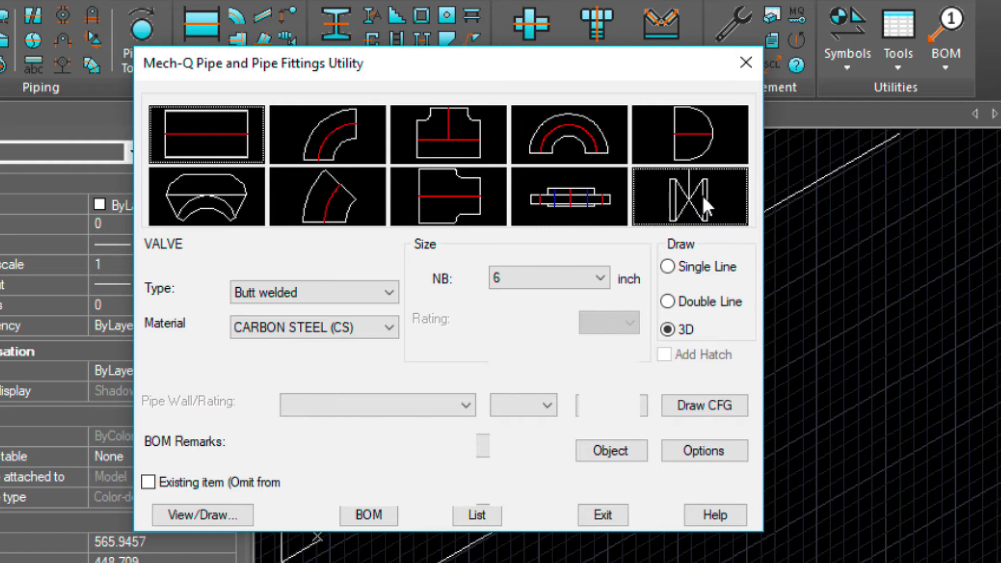
click(230, 514)
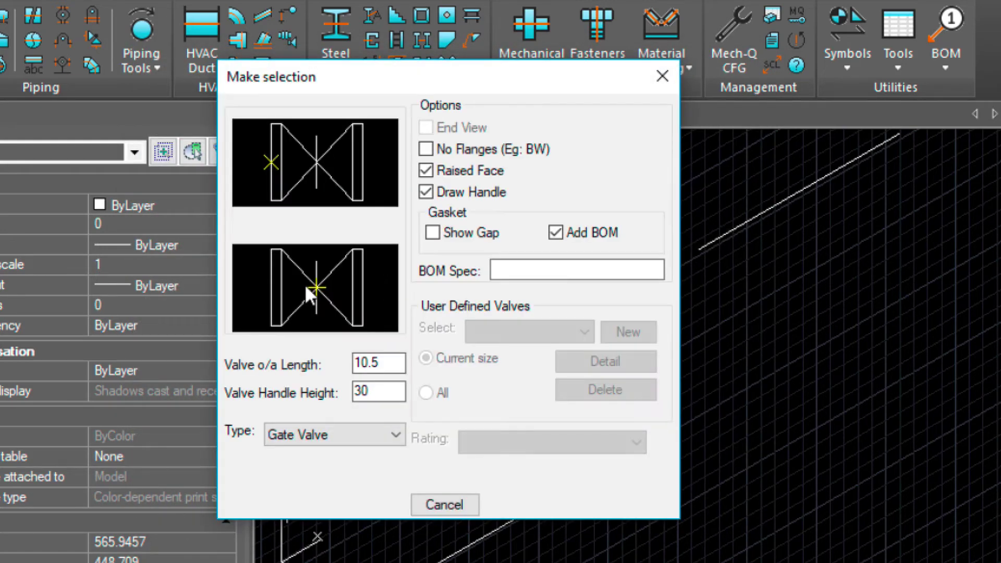
click(316, 288)
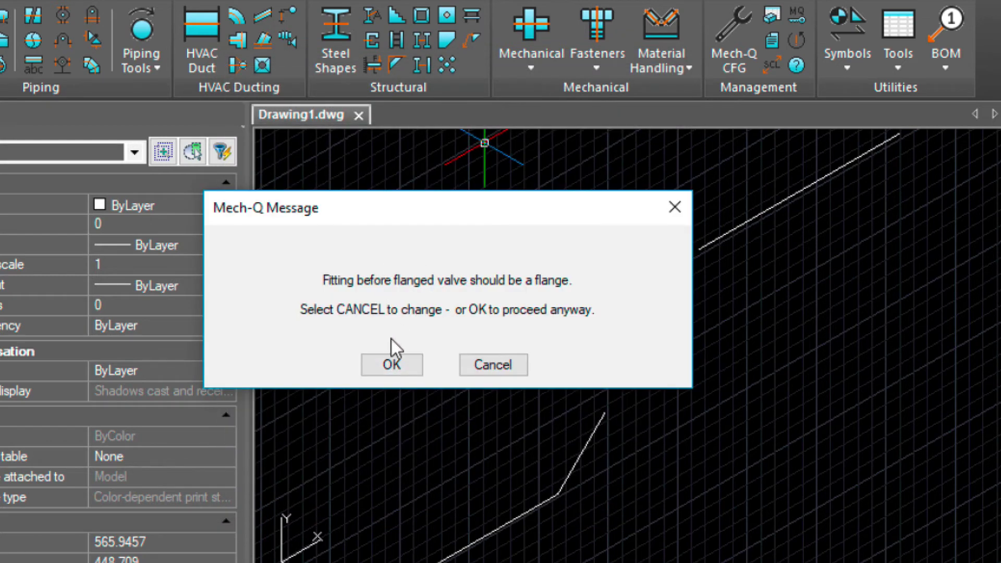
click(386, 374)
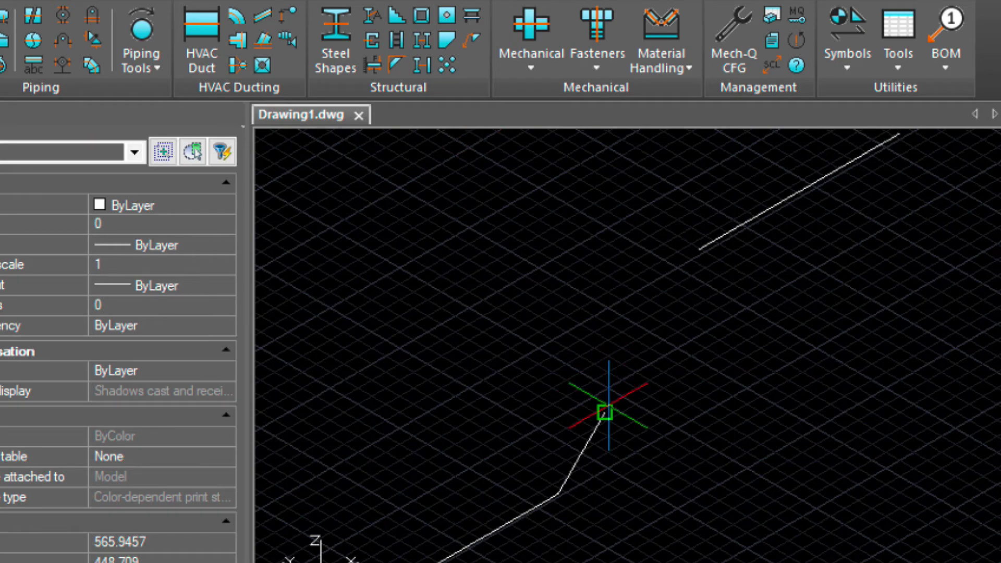
Place the valve at the short sloped line's upper end, align it with that line, set its handle direction and exit the fittings utility.
click(608, 406)
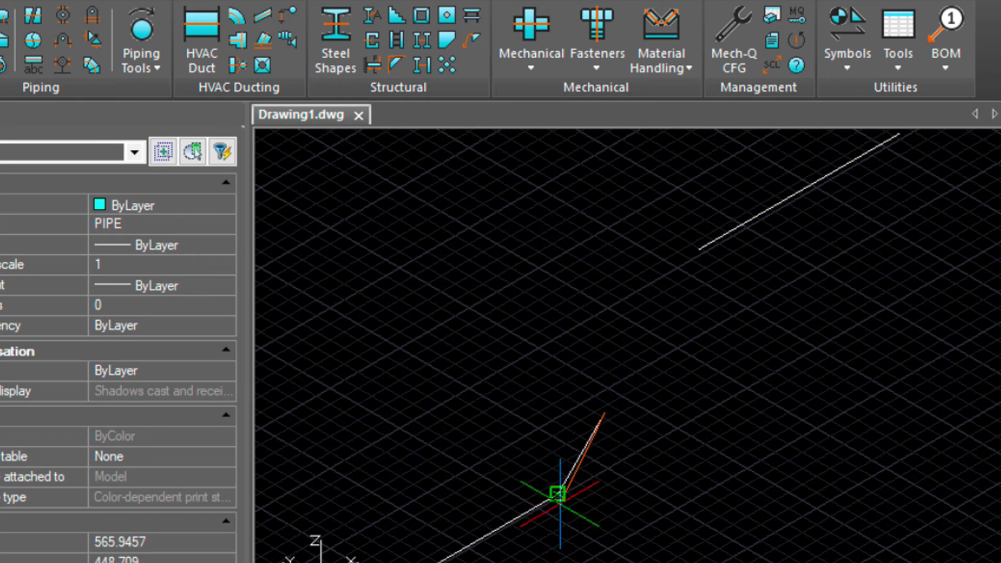
click(558, 493)
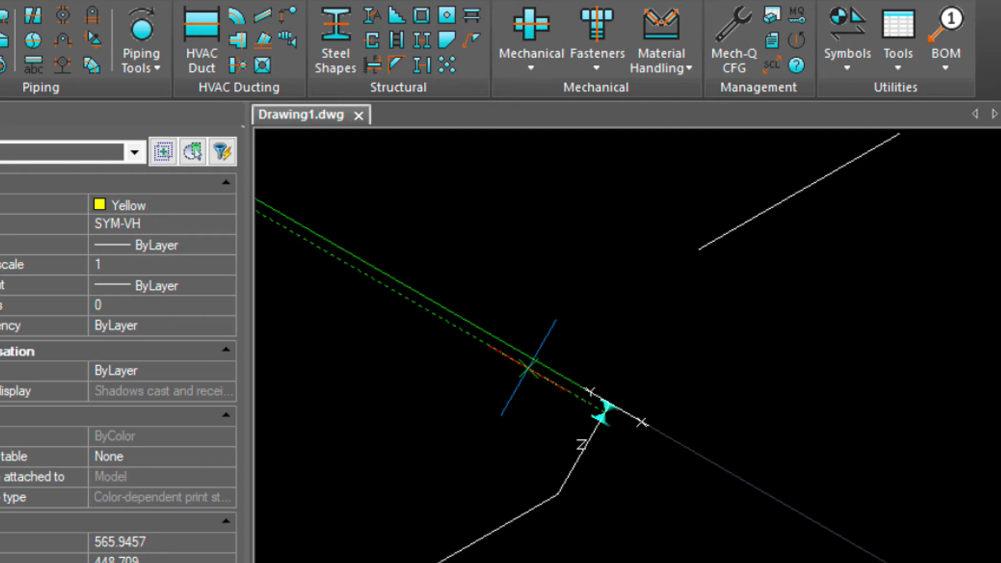
click(527, 367)
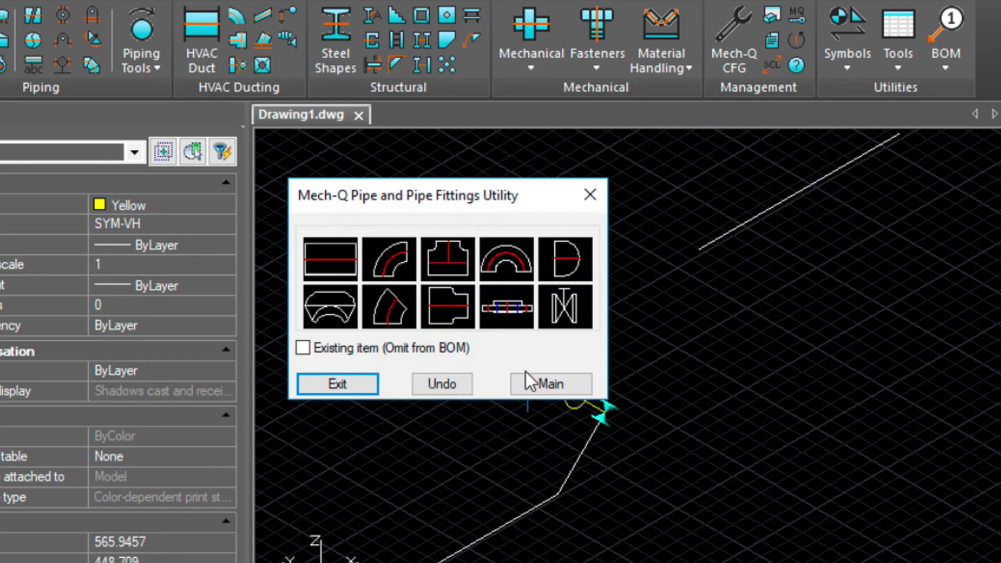
click(369, 384)
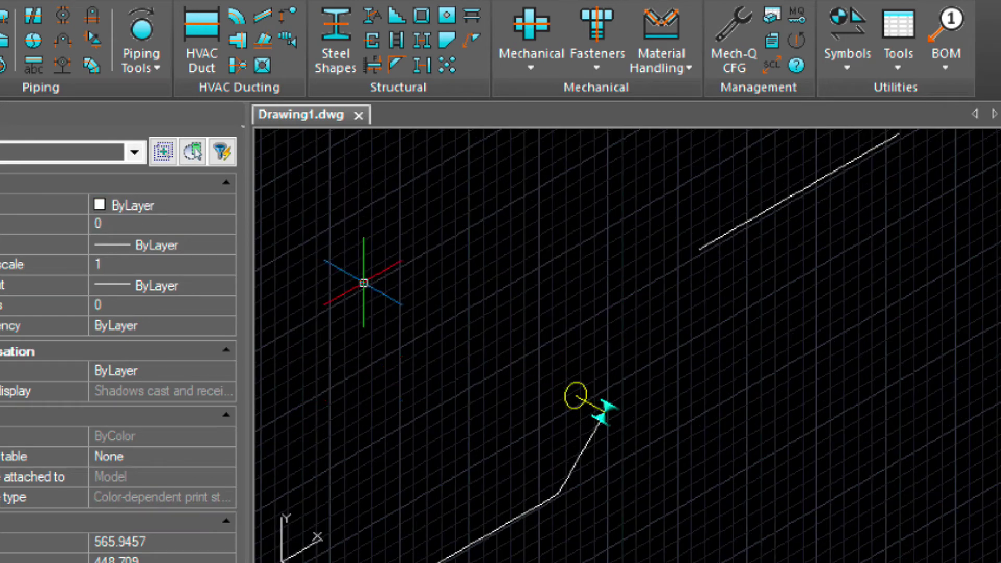
Examine the gate valve's handle direction and alignment with the sloped line in the Top view and a freely orbited 3D view.
click(278, 2)
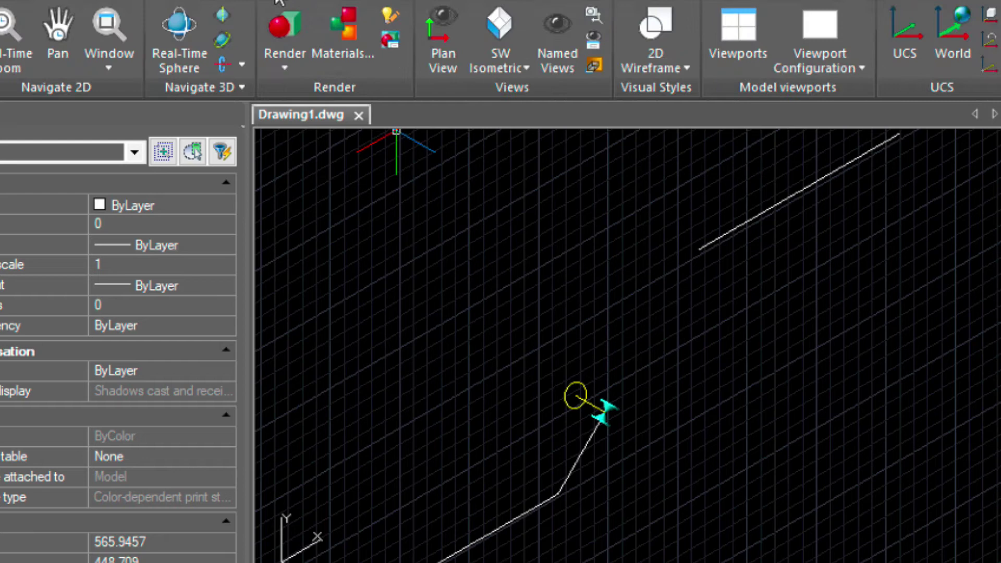
click(505, 68)
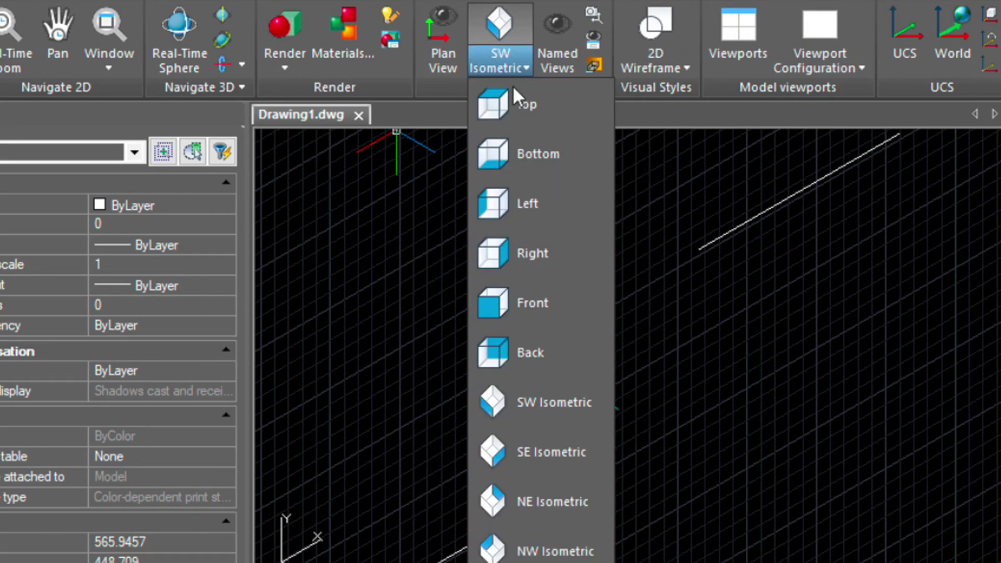
click(515, 103)
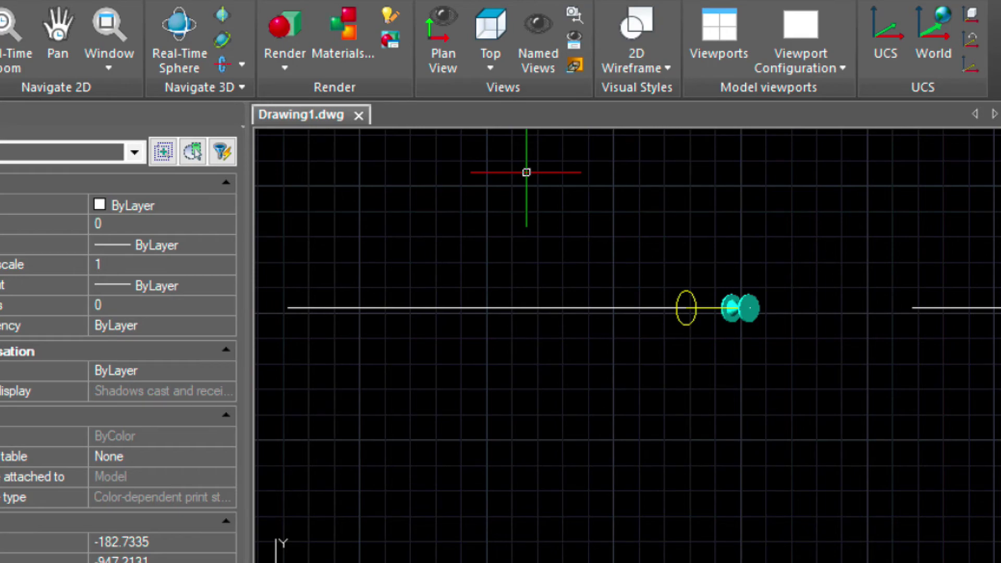
click(182, 42)
mouse_move(604, 341)
mouse_down()
mouse_move(574, 303)
mouse_move(572, 252)
mouse_up()
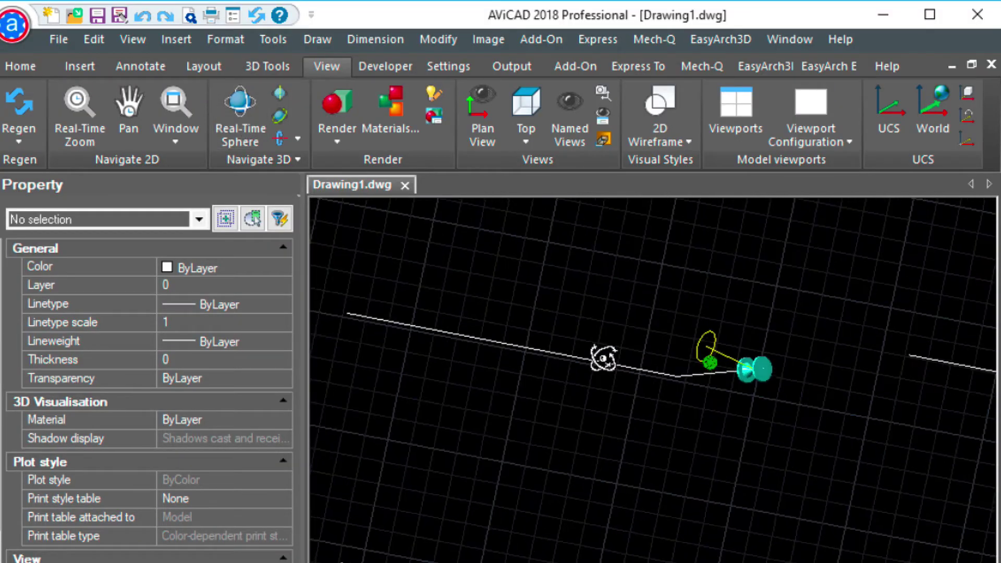
drag(601, 311, 762, 429)
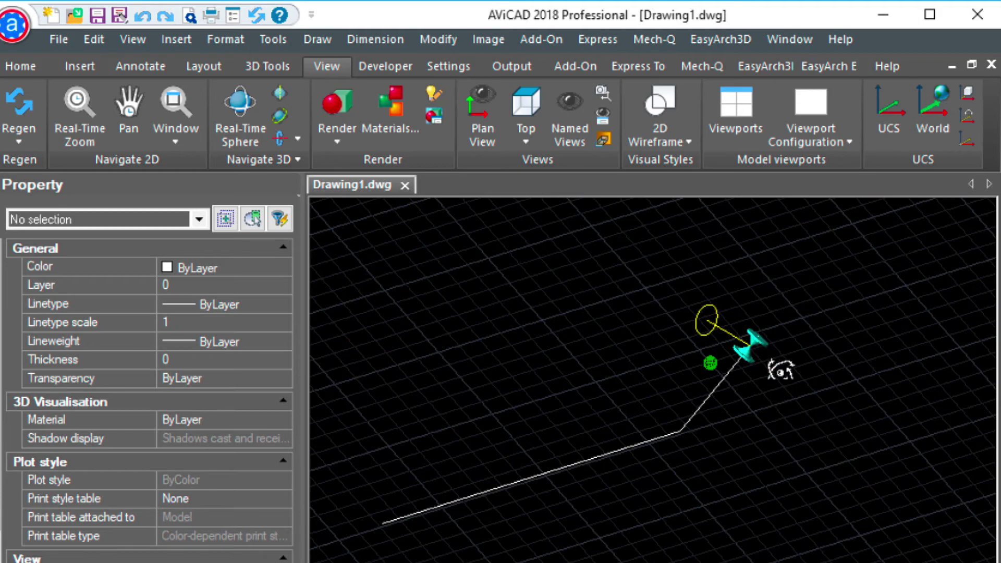
scroll(814, 415, up, 4)
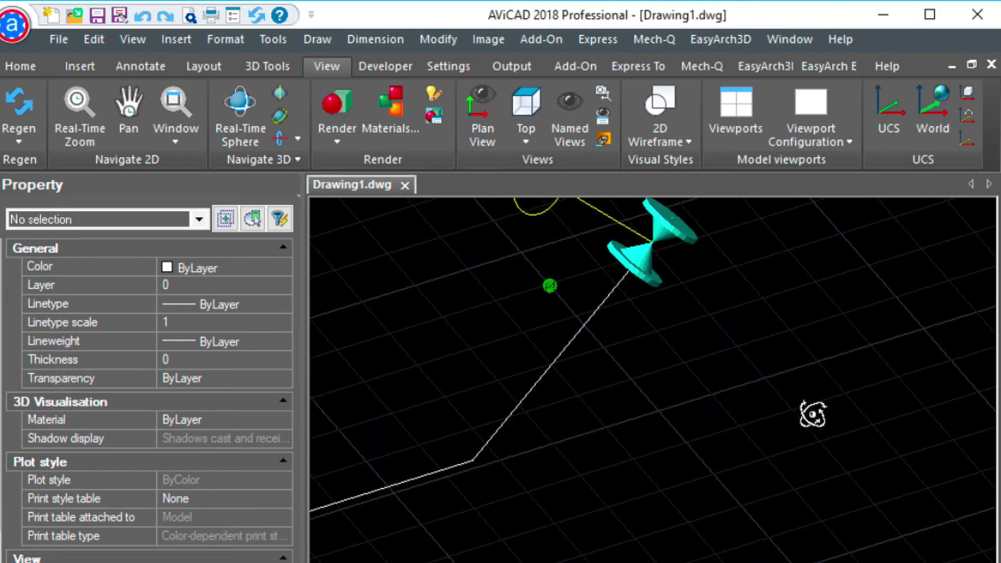
scroll(814, 414, down, 4)
drag(782, 380, 795, 458)
key(Escape)
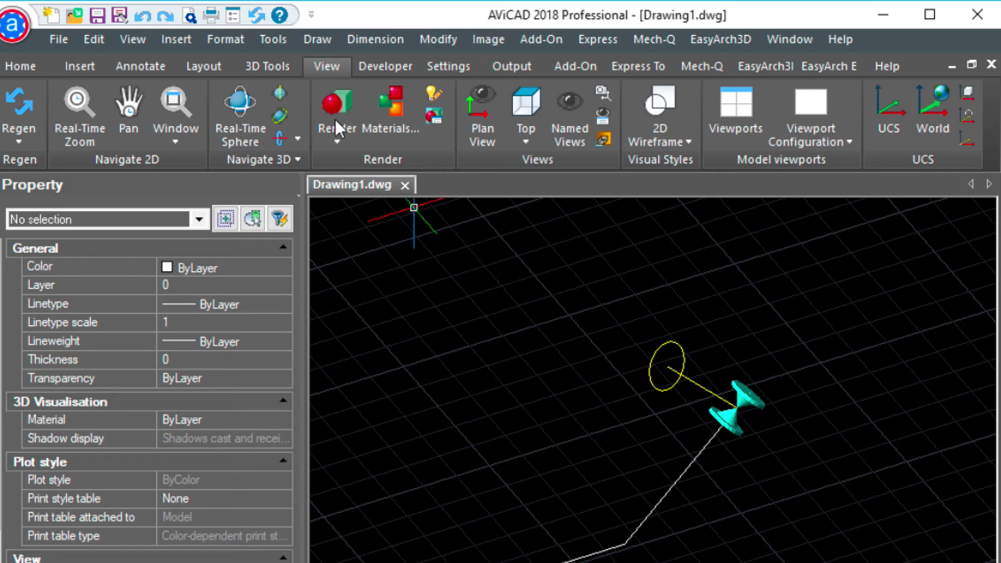
Start the Mech-Q piping 3D Rotate on the gate valve and pick the sloped line as the rotation axis.
click(703, 68)
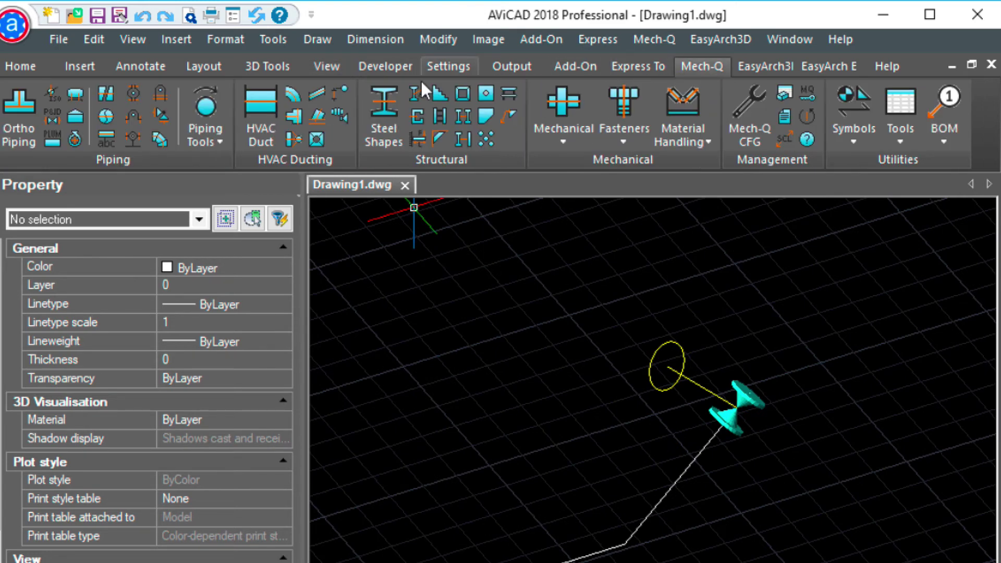
click(214, 141)
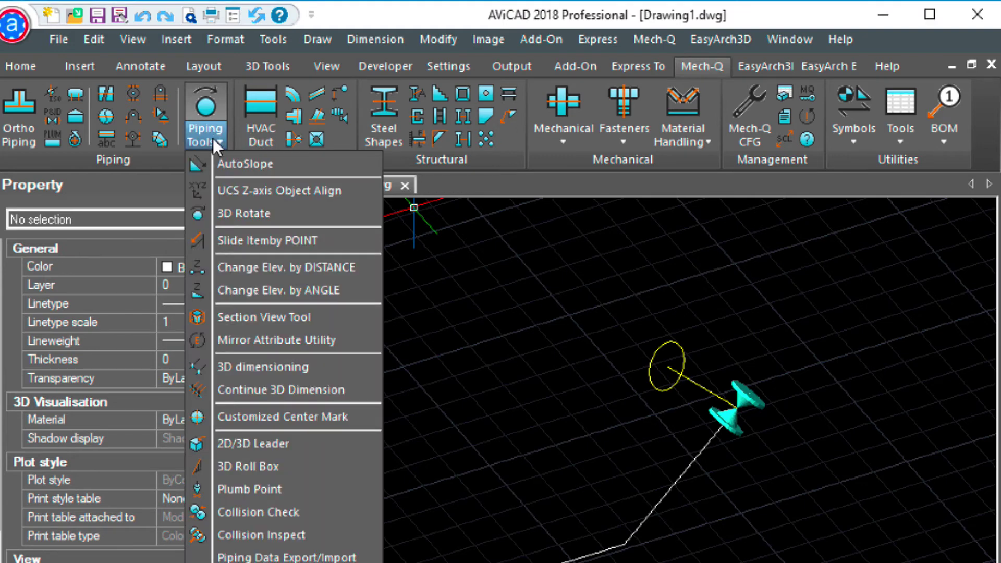
click(230, 214)
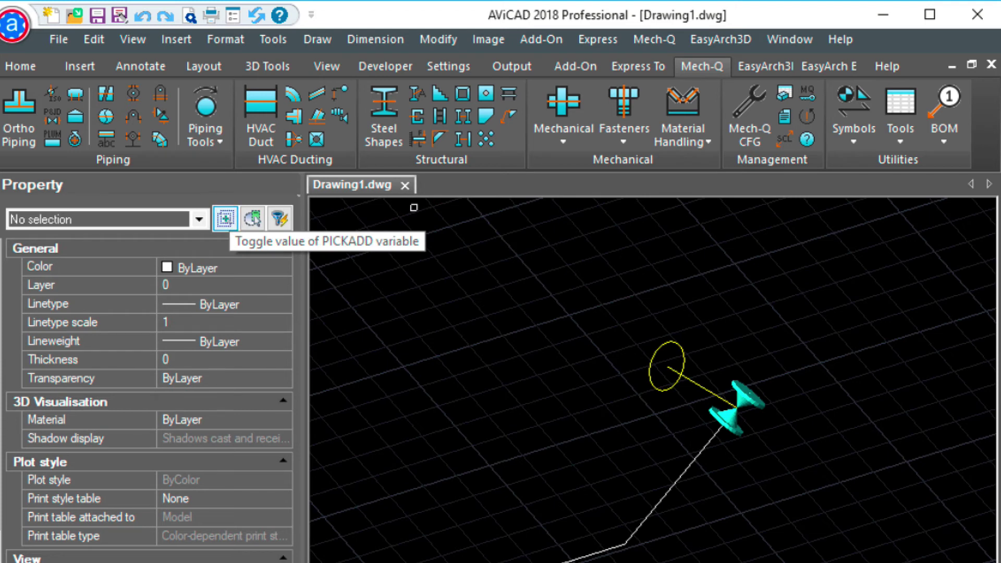
click(738, 414)
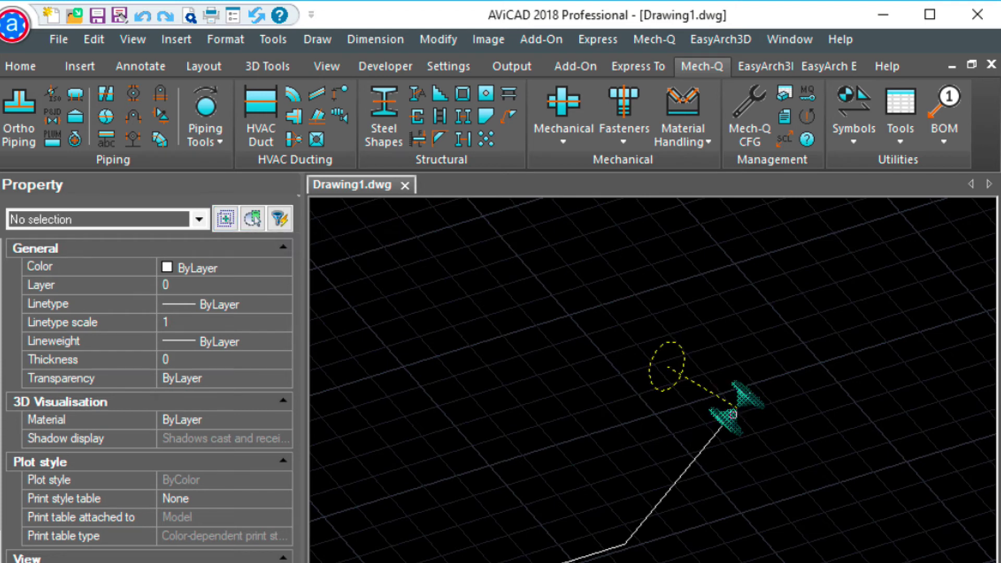
key(Return)
scroll(732, 414, up, 2)
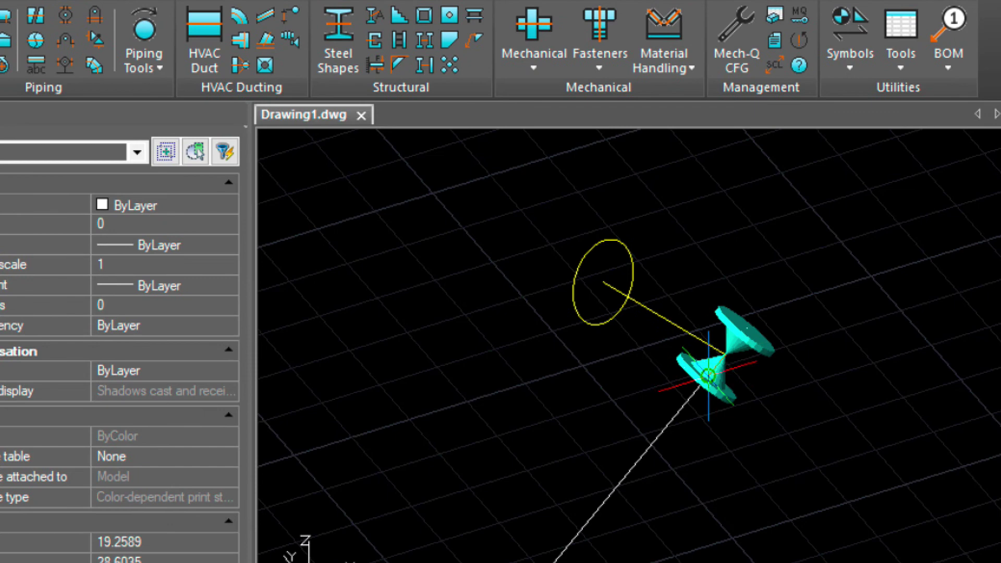
click(627, 473)
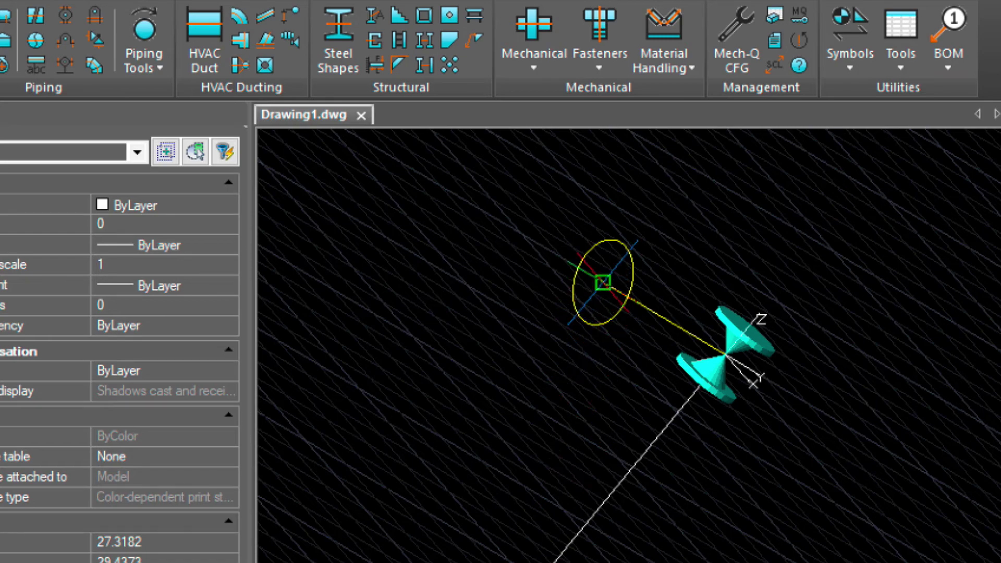
Rotate the valve around the sloped line with an angle of 90, referencing the handwheel's centre and the valve's centre.
click(603, 283)
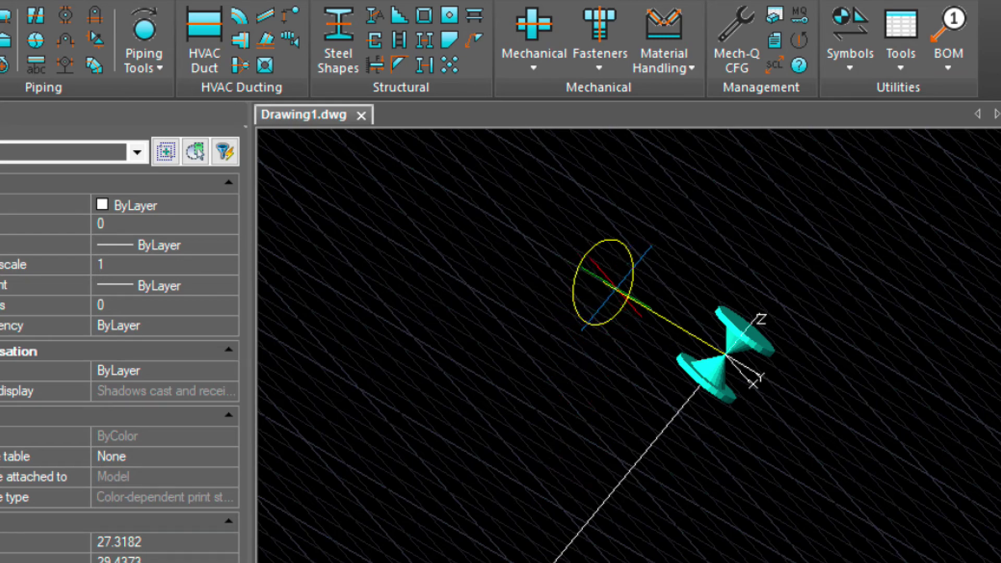
click(725, 354)
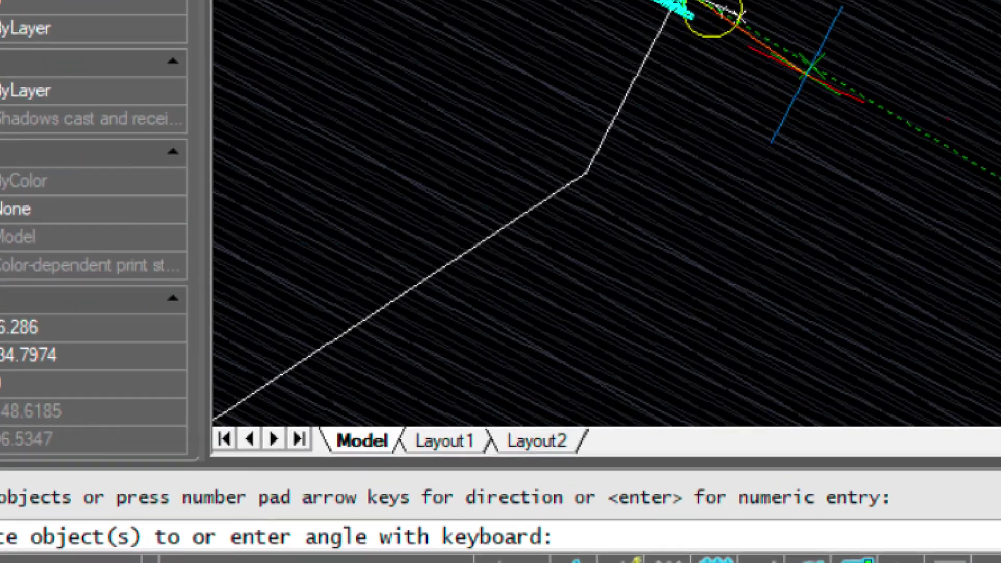
text(90)
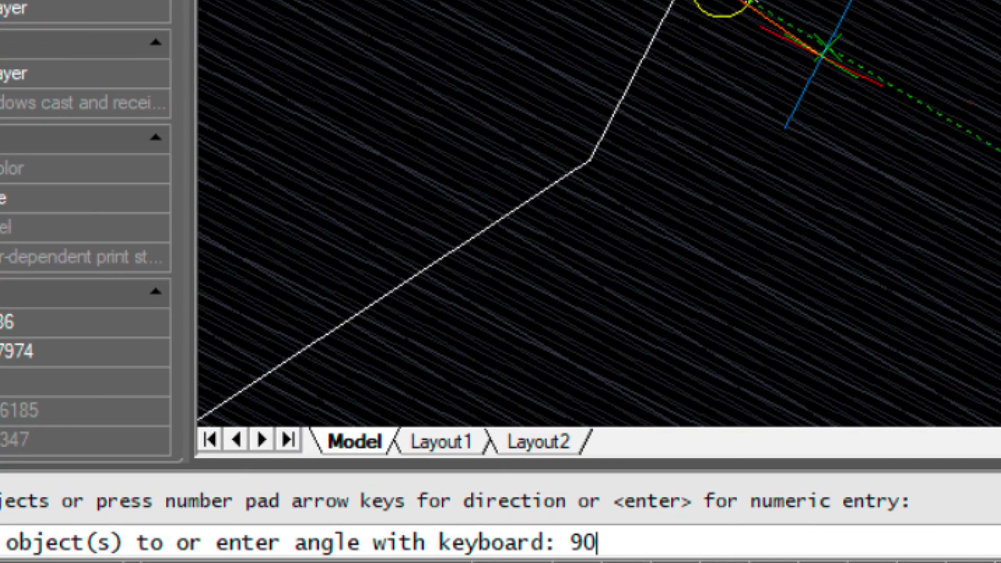
key(Return)
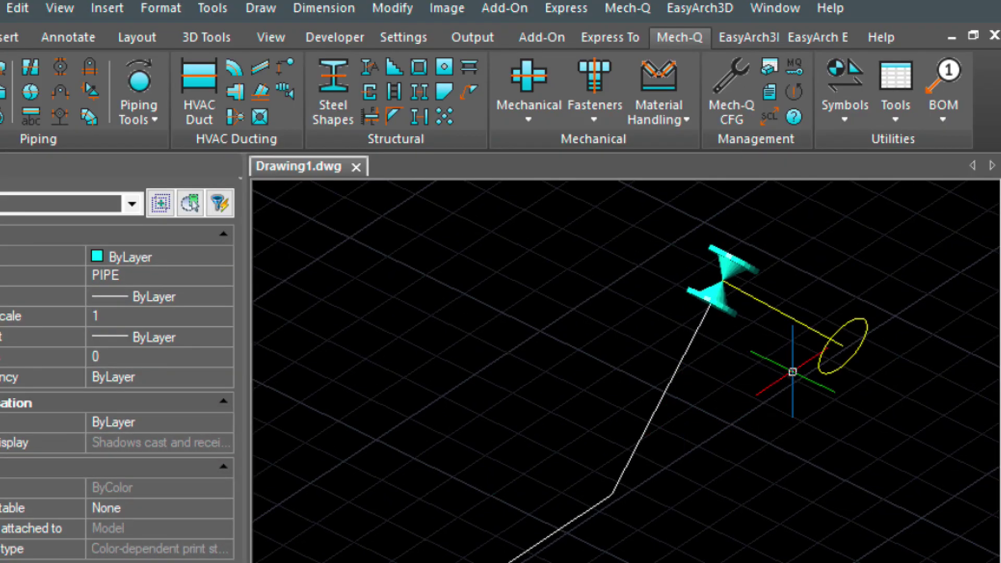
middle_drag(785, 330, 659, 401)
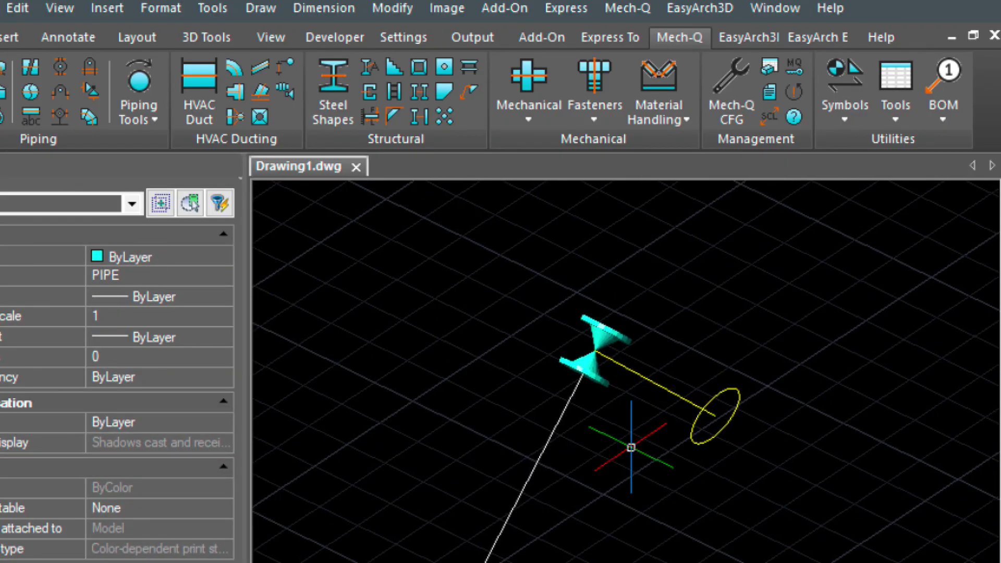